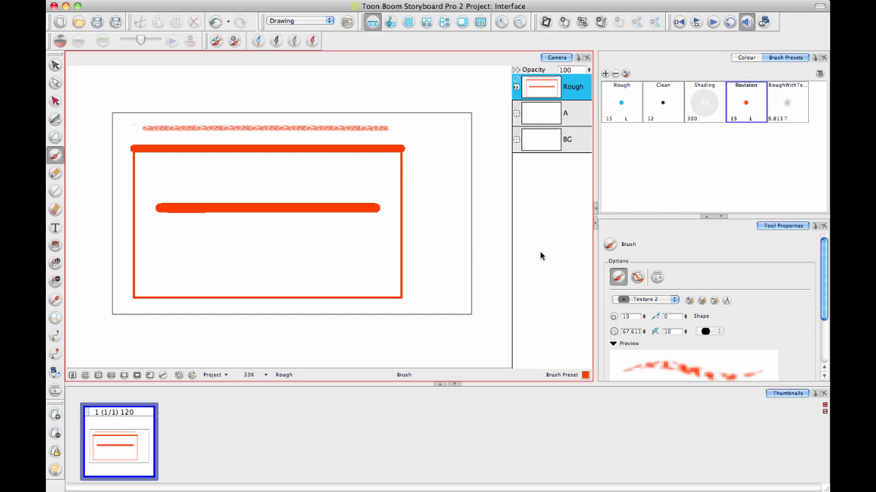
Try another workspace layout, return to the Drawing layout, and show the Windows > Toolbars list.
click(389, 22)
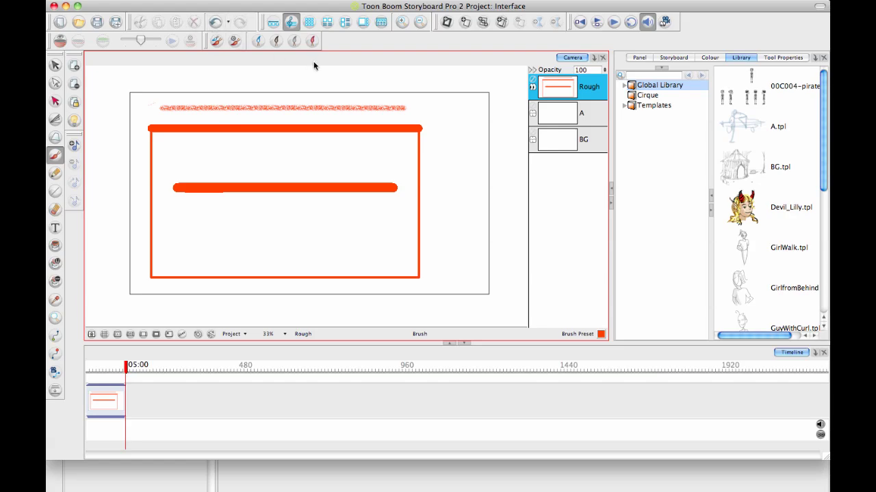
click(274, 23)
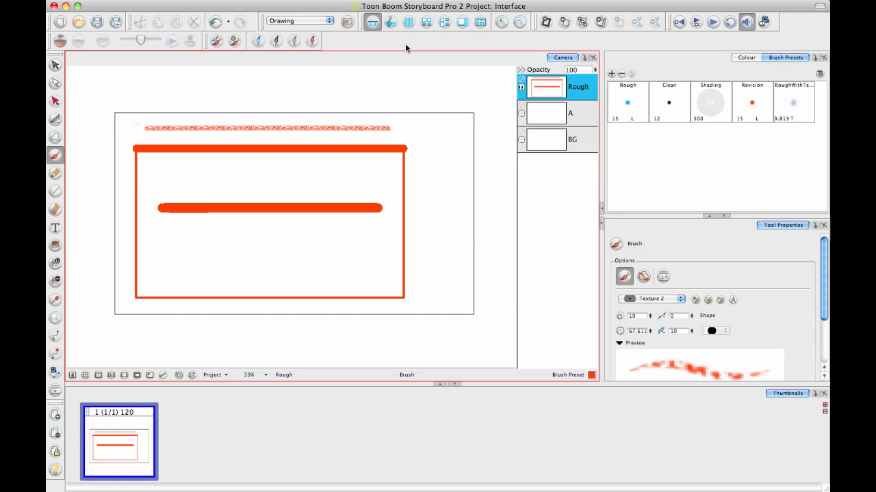
click(430, 1)
mouse_move(450, 28)
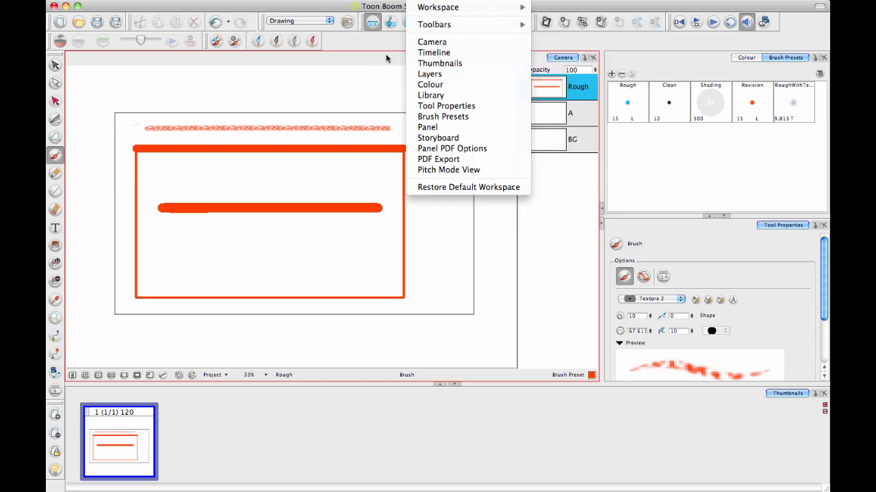
Dismiss the Windows menu and switch to the saved Lilly workspace from the workspace drop-down.
click(368, 43)
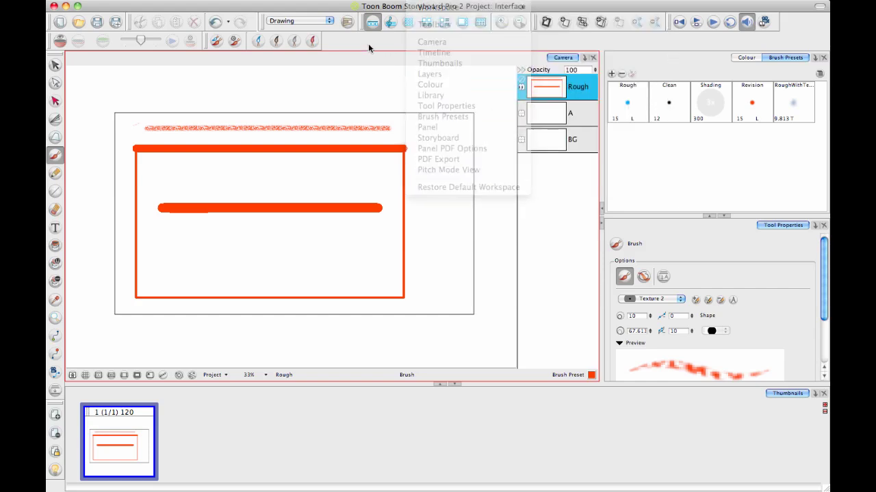
click(313, 25)
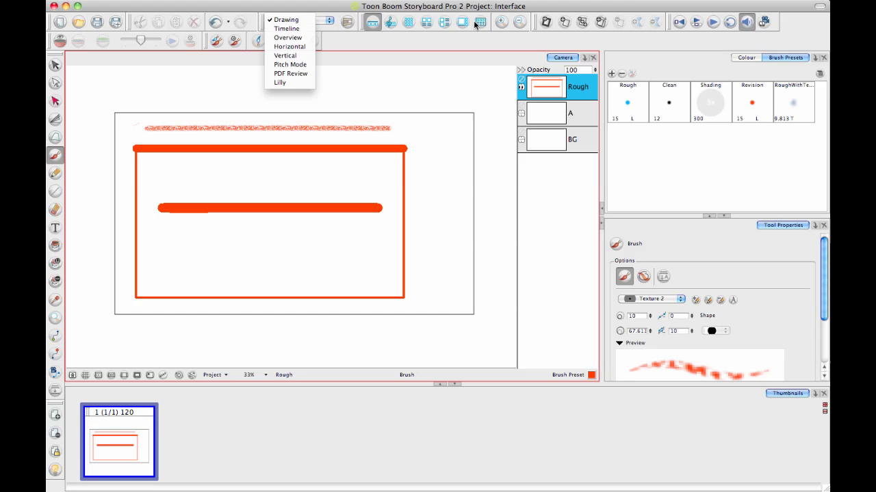
click(272, 84)
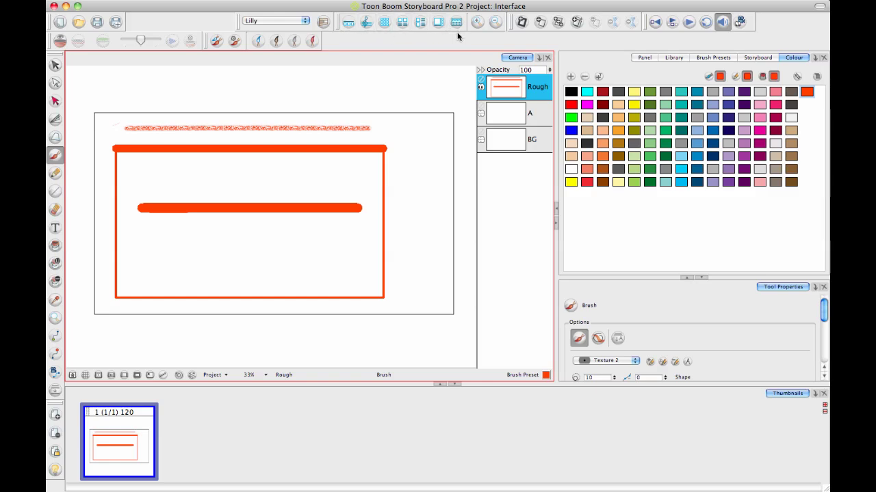
click(303, 25)
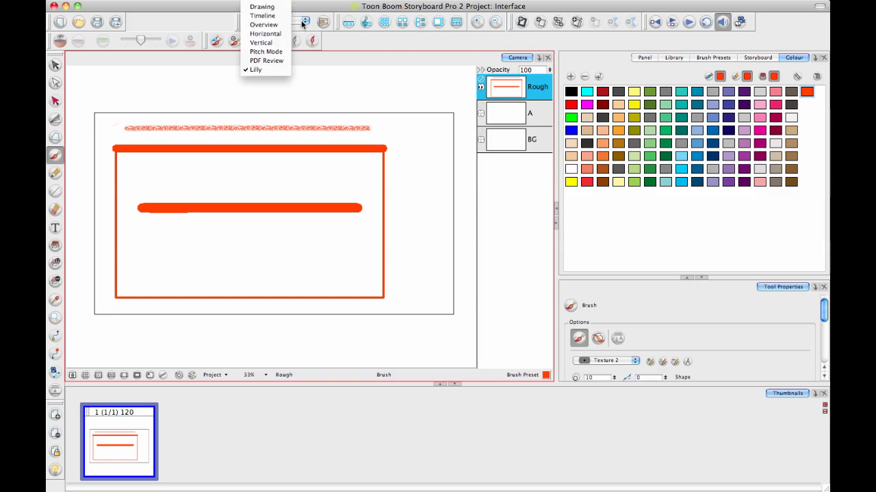
click(303, 25)
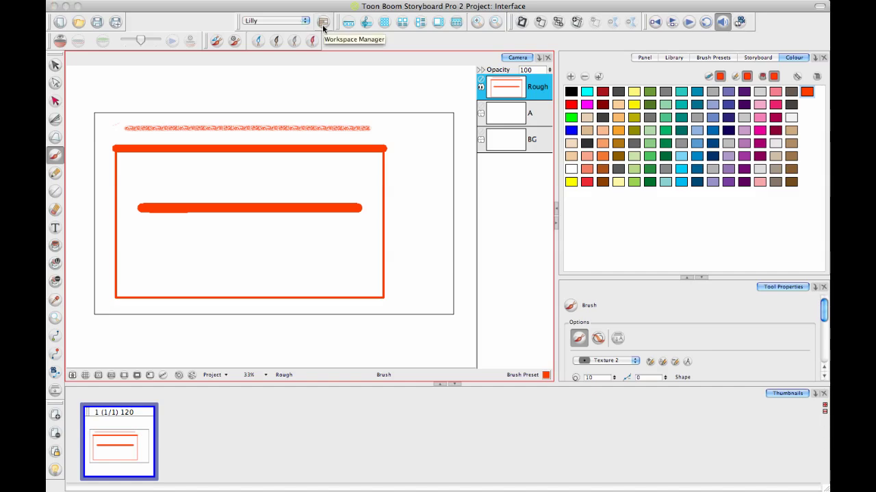
In Workspace Manager, duplicate Lilly as Lilly 2 and add it to the toolbar workspace list.
click(322, 24)
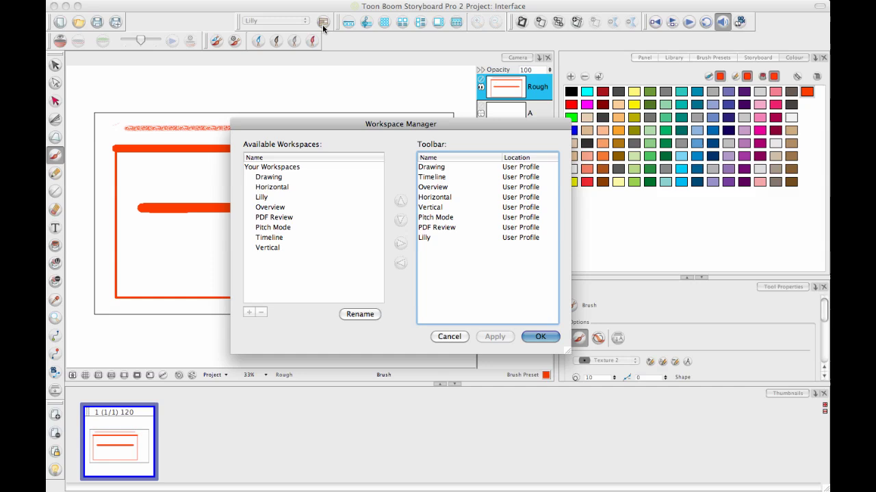
click(271, 199)
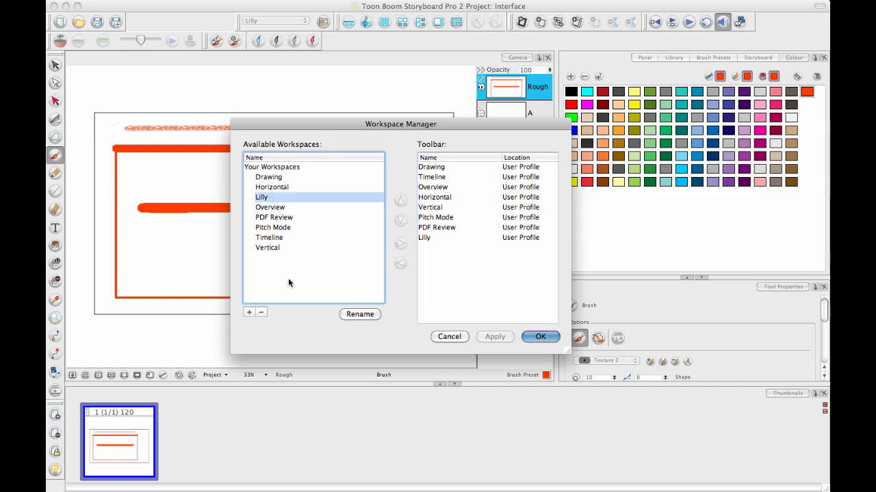
click(249, 313)
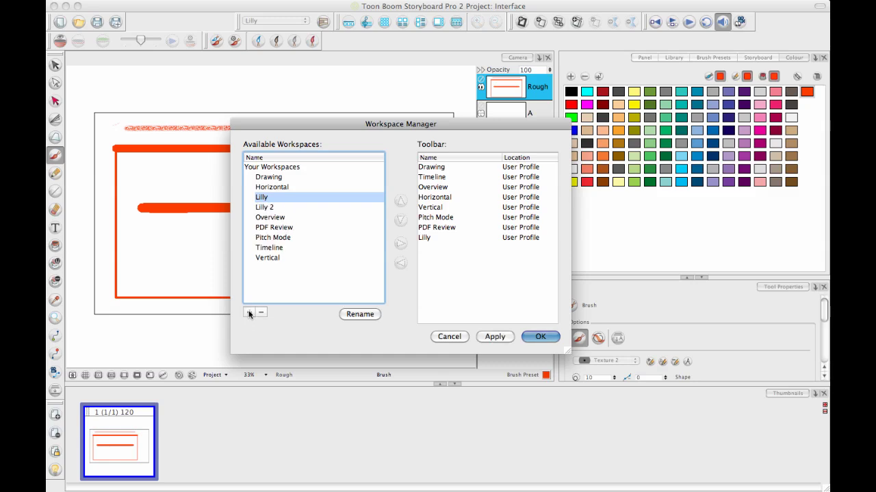
click(274, 211)
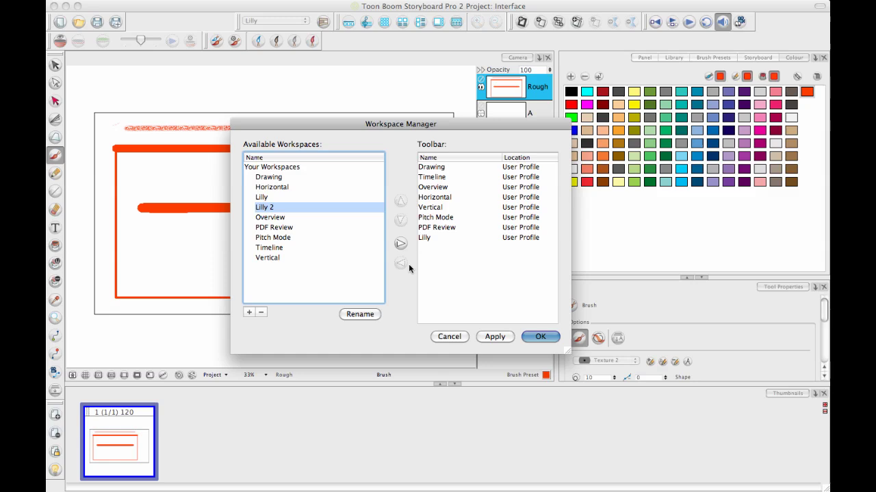
click(401, 244)
click(539, 336)
click(305, 21)
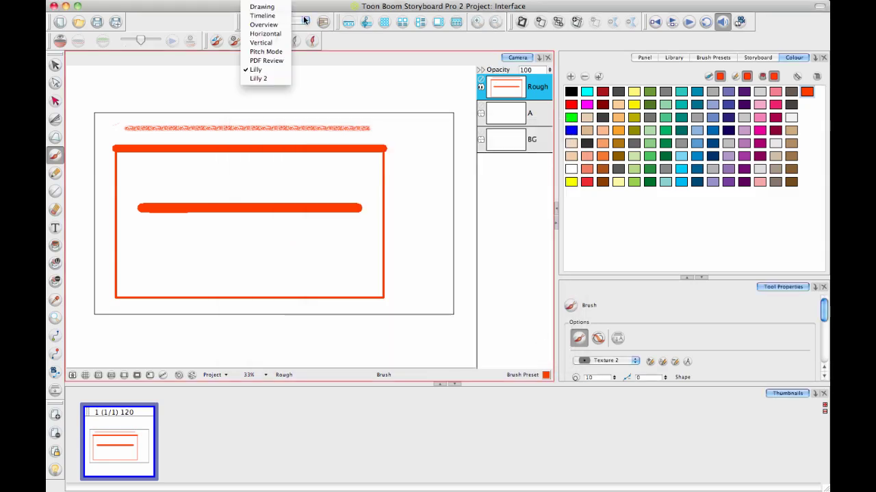
Activate the Lilly 2 workspace and recheck the workspace list without changing it.
click(278, 79)
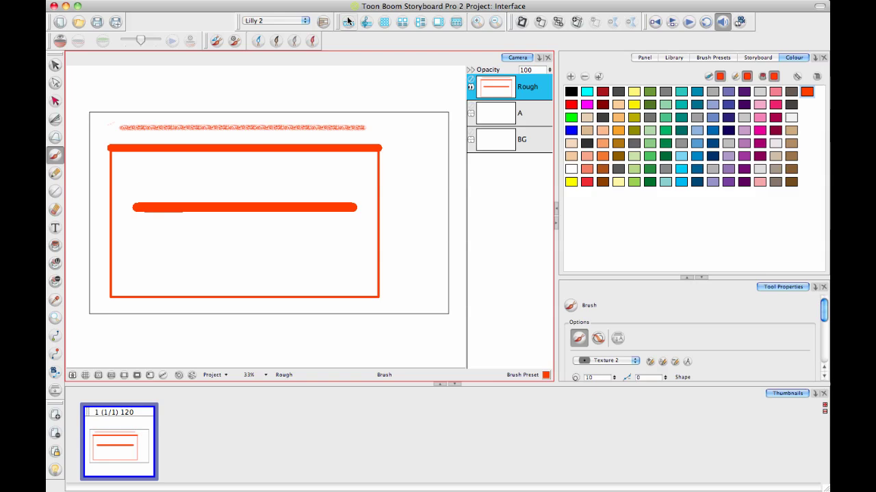
click(295, 22)
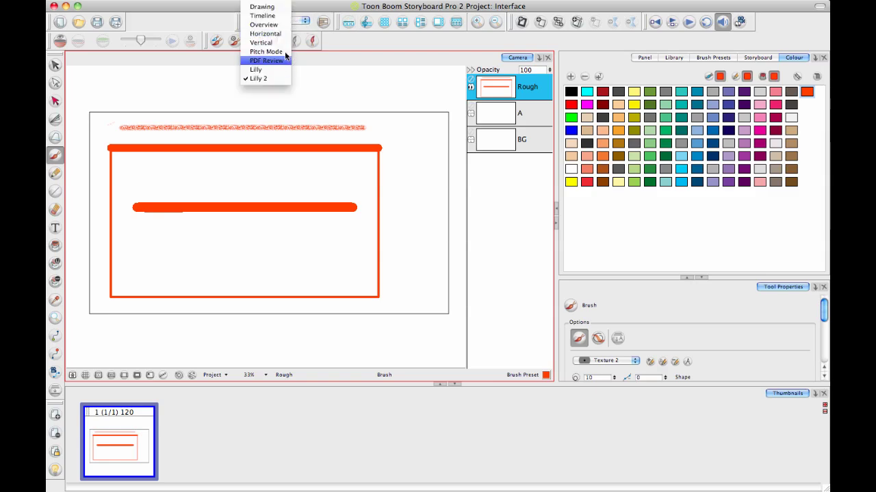
click(390, 41)
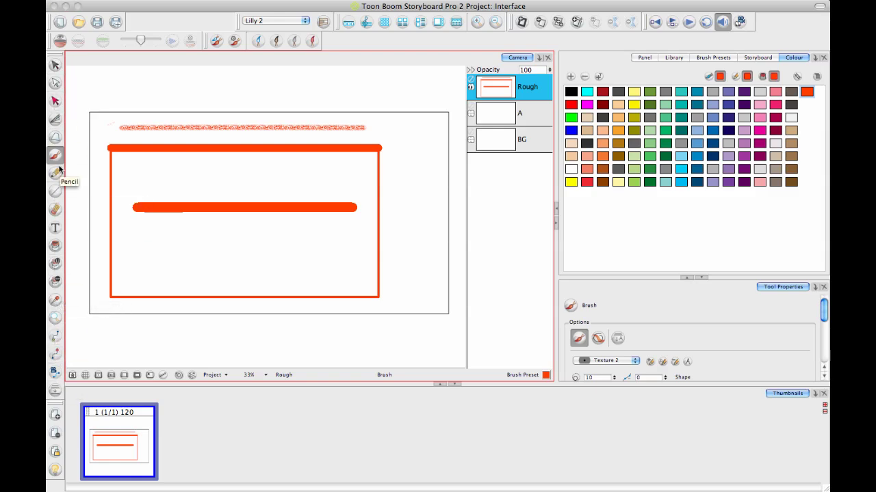
Open Preferences on the Shortcuts tab and expand the Drawing Tools shortcut group.
click(101, 2)
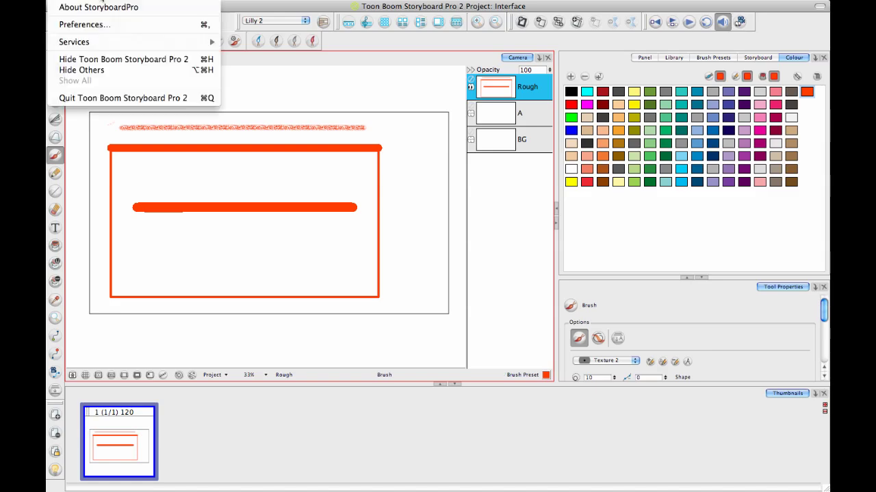
click(110, 25)
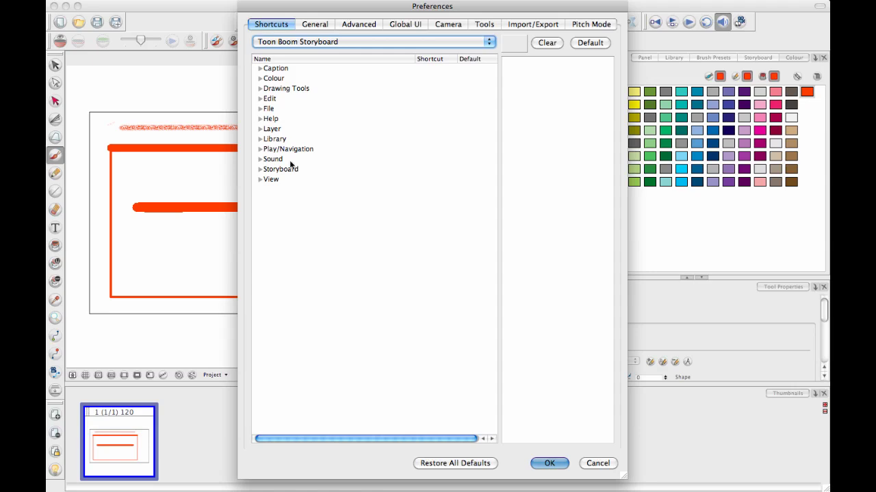
click(260, 89)
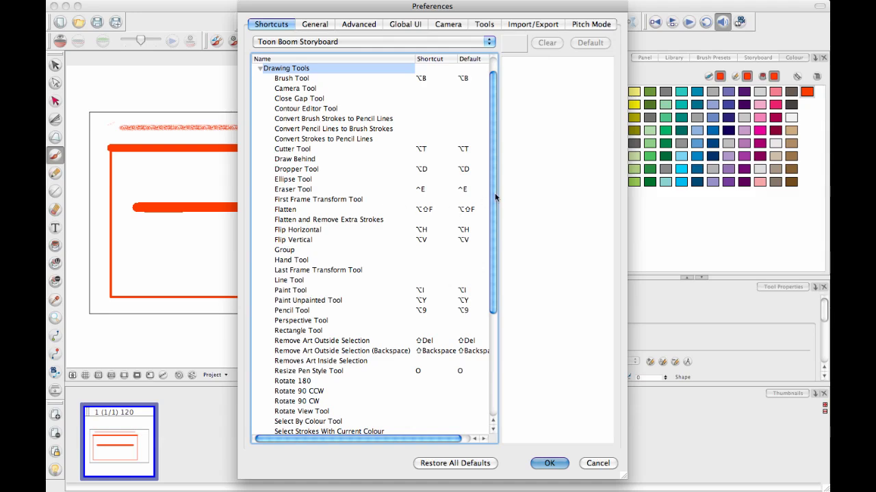
drag(499, 189, 495, 169)
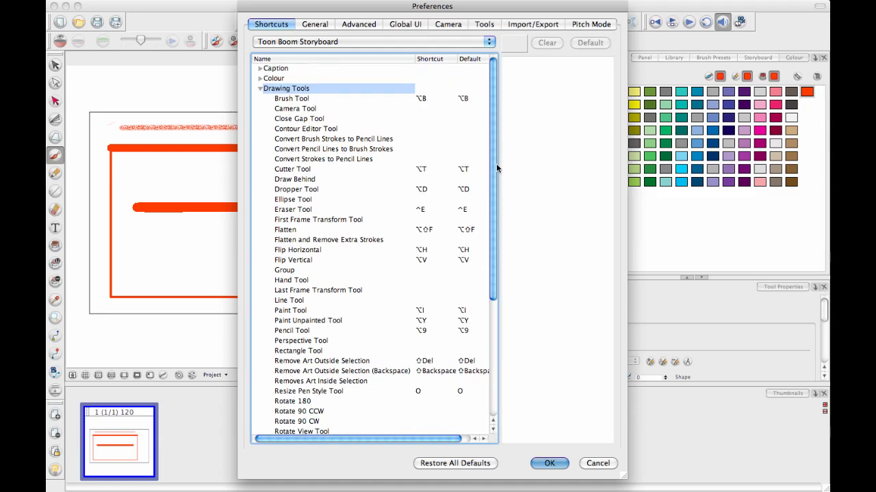
scroll(429, 246, right, 2)
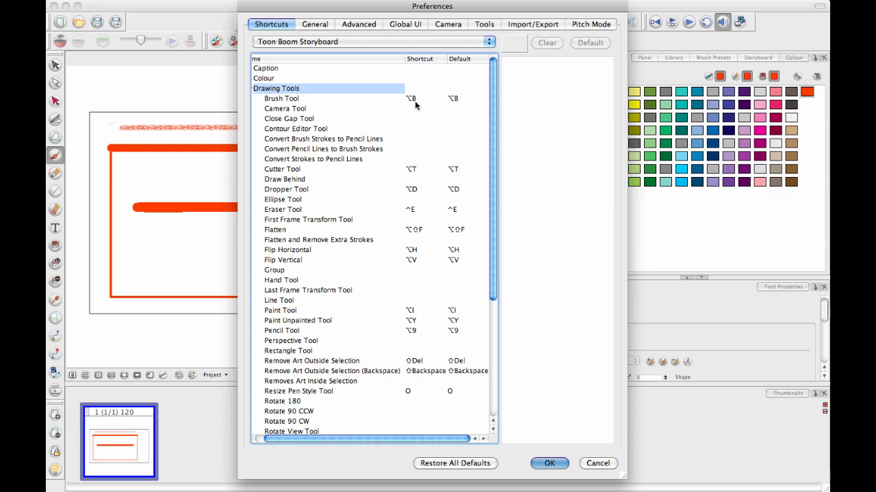
Look up the Brush Tool's ⌥B shortcut and description, then close Preferences with OK.
click(366, 102)
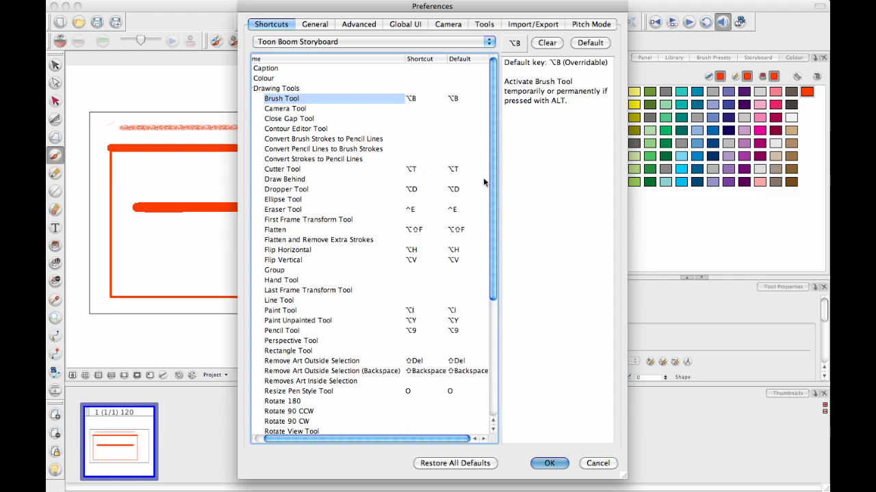
mouse_move(495, 186)
mouse_down()
mouse_move(502, 275)
mouse_move(509, 188)
mouse_up()
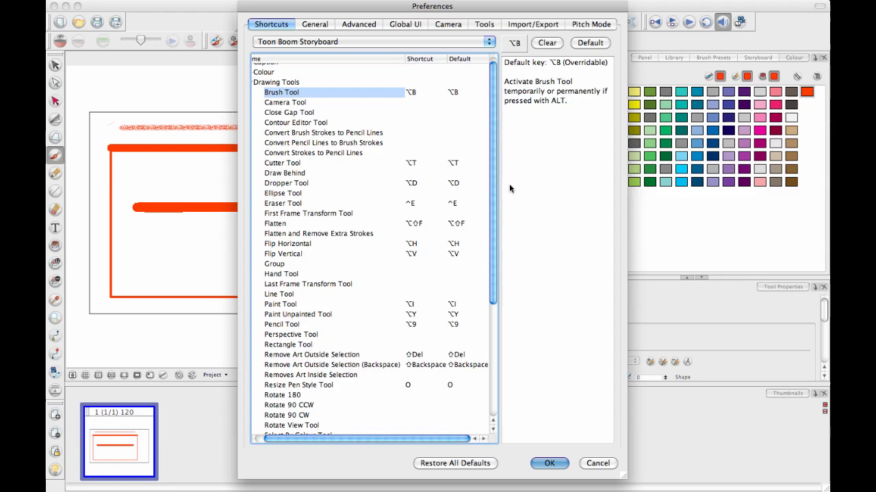
click(546, 465)
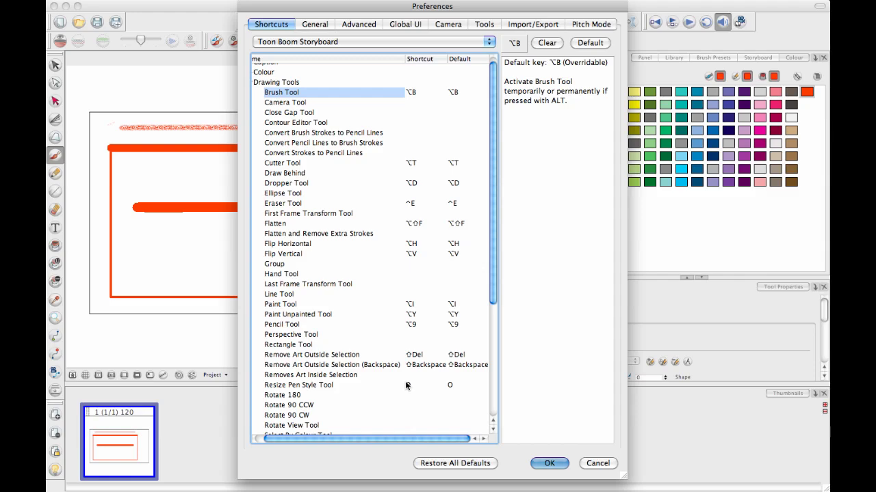
Test blue Paint fills: fill the rectangle and undo, then fill beneath a wavy blue stroke.
click(548, 463)
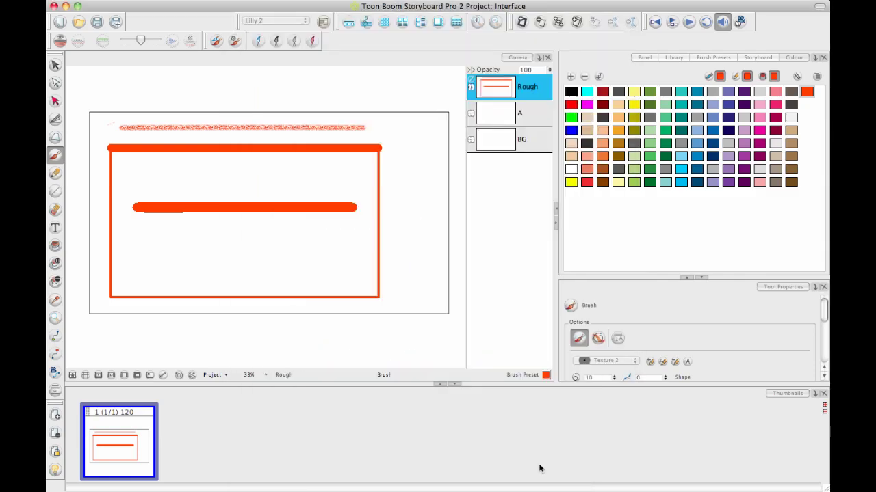
click(56, 246)
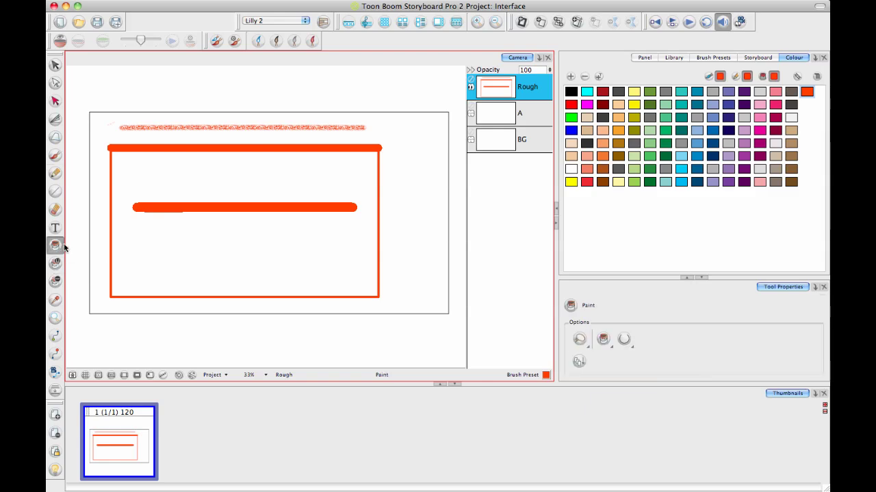
click(573, 130)
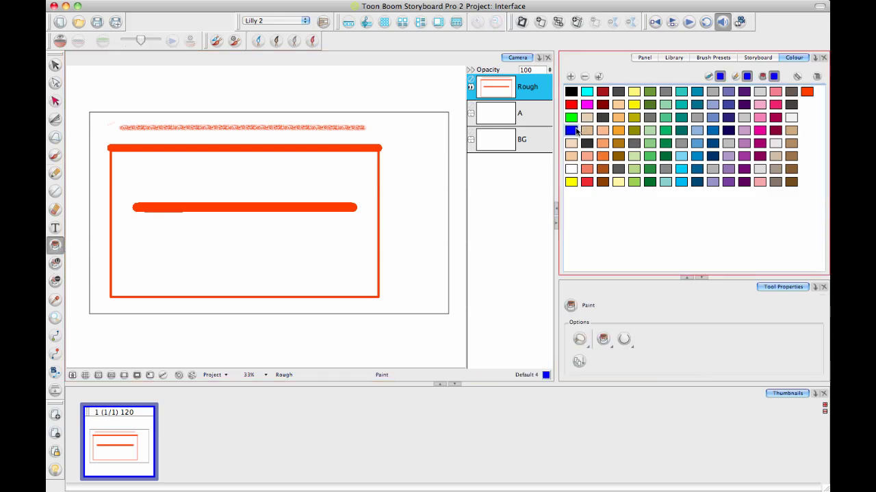
click(299, 251)
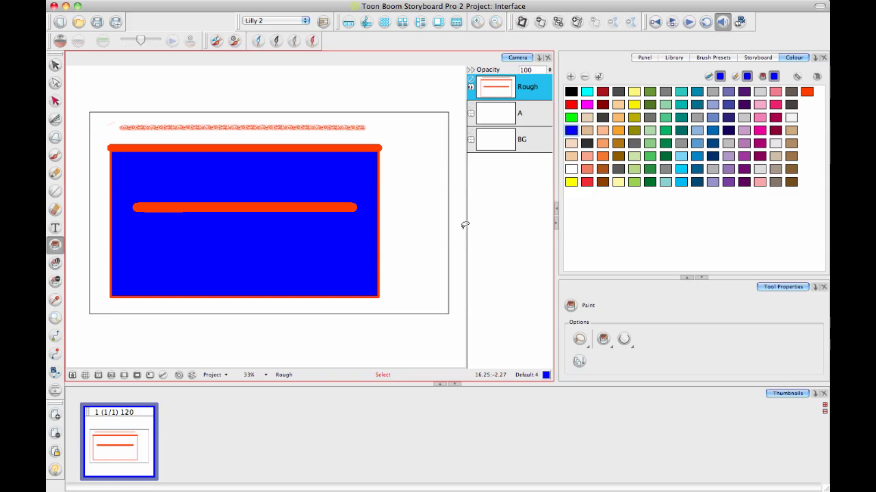
key(ctrl+z)
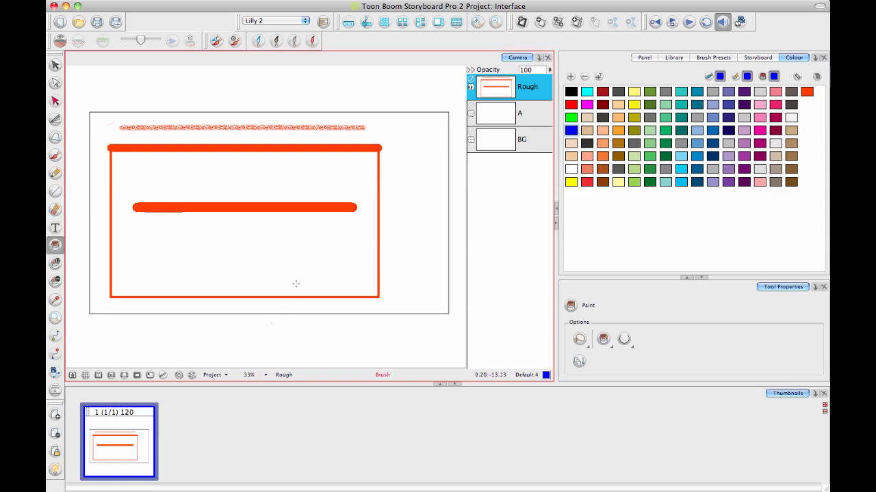
drag(272, 323, 452, 204)
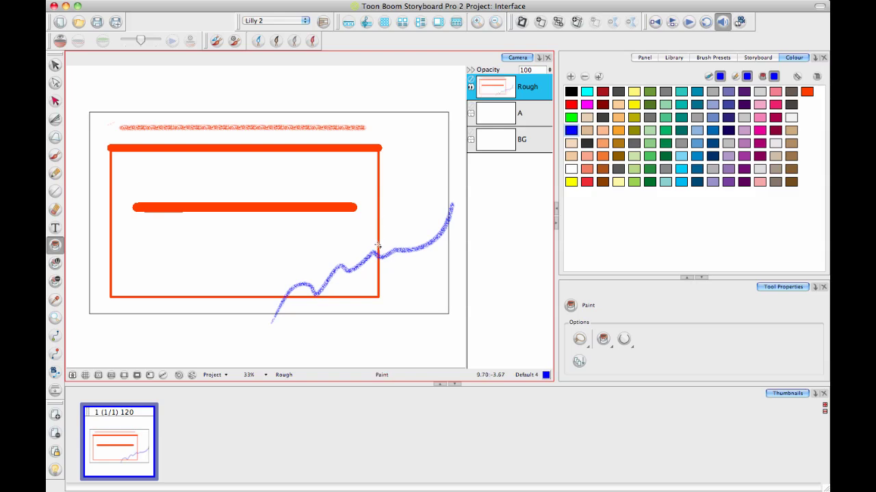
click(360, 282)
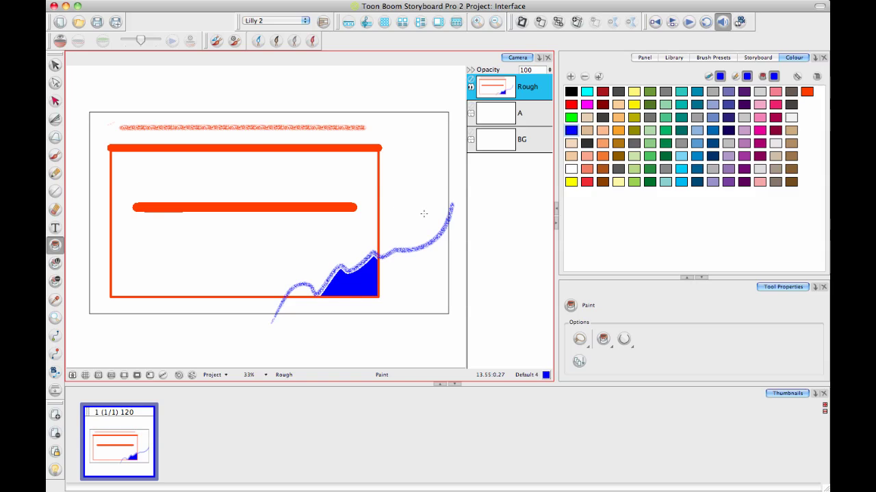
Brush a blue X and O beside the frame and fill the O solid blue.
key(alt+b)
drag(413, 129, 416, 162)
drag(436, 134, 406, 210)
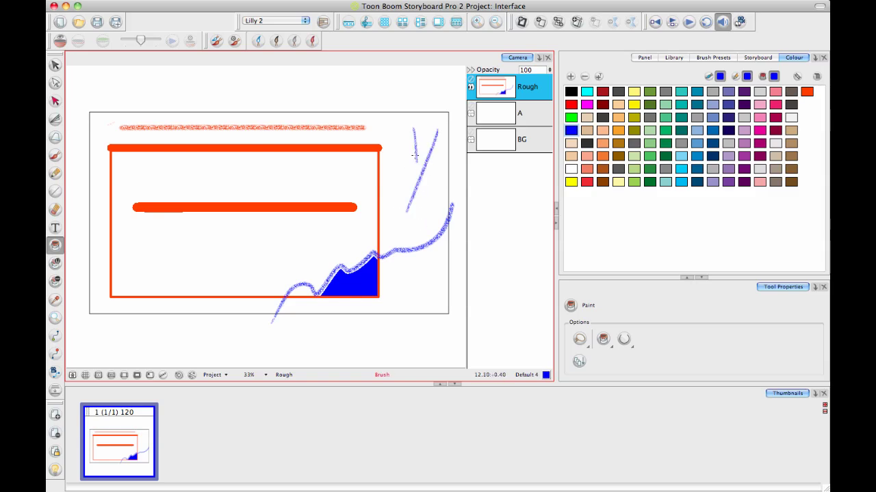
drag(413, 156, 430, 221)
mouse_move(448, 155)
mouse_down()
mouse_move(441, 161)
mouse_move(448, 158)
mouse_up()
key(alt+i)
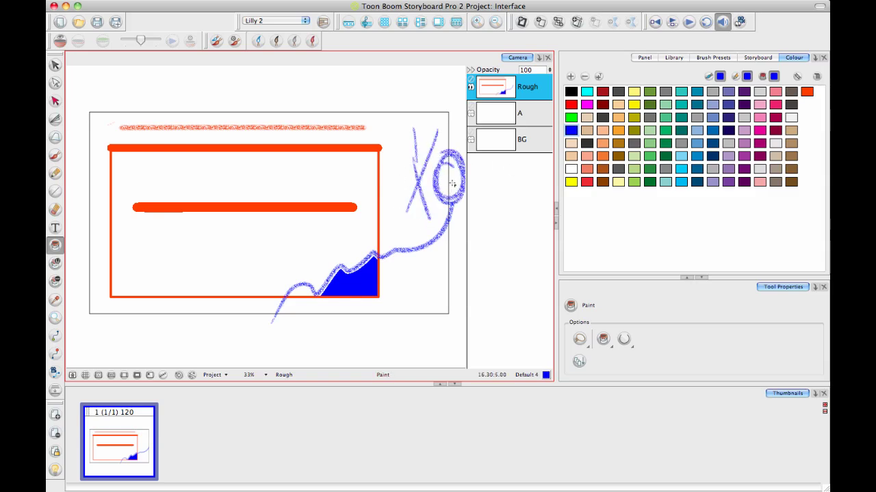
click(450, 176)
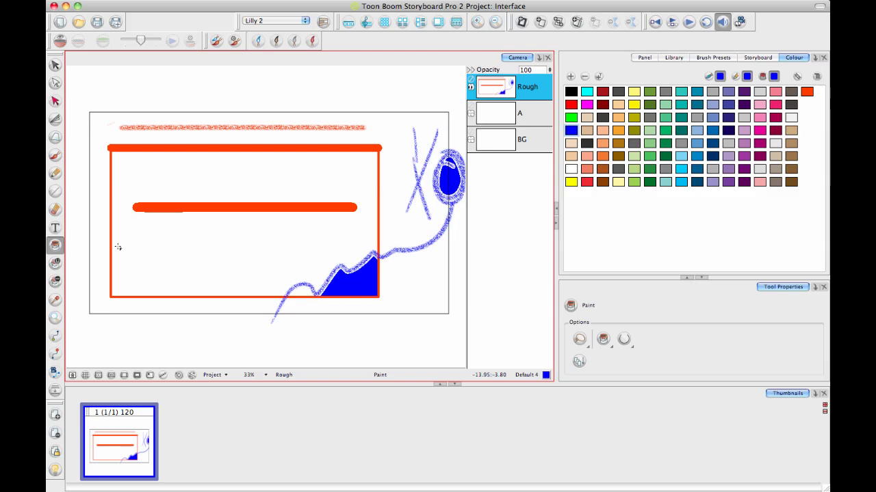
click(58, 260)
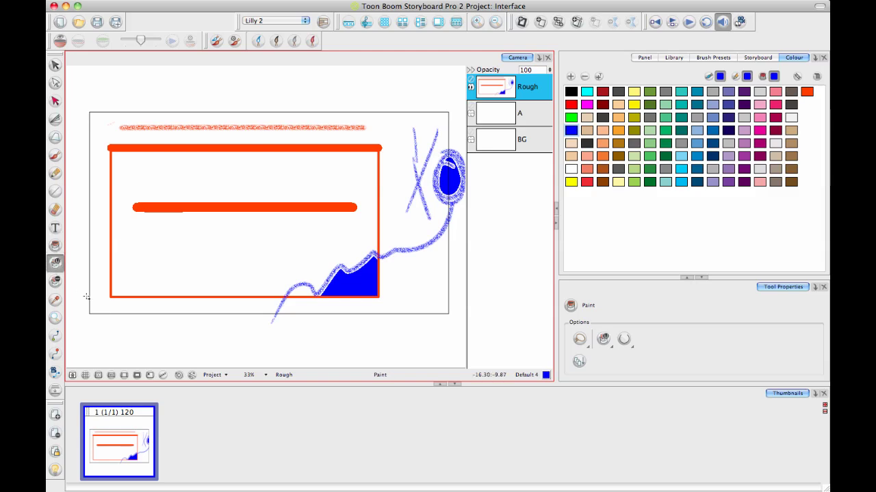
click(55, 154)
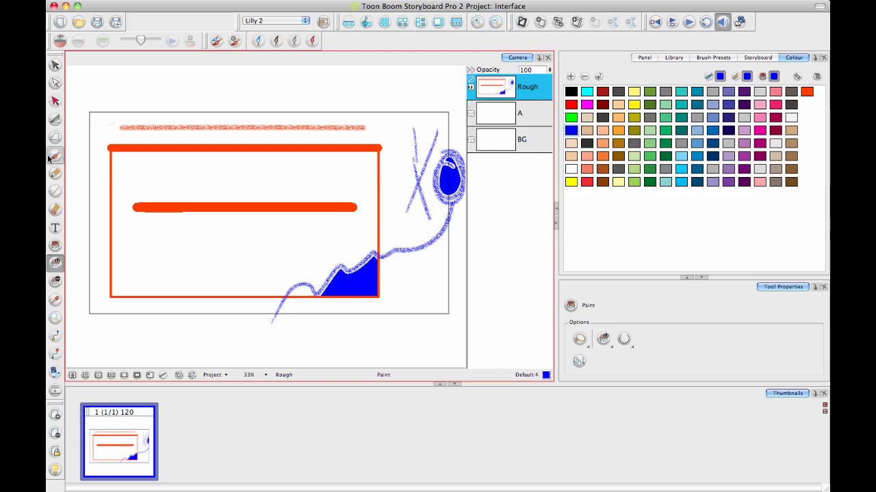
Draw a wavy Texture 2 blue scribble across the lower left inside the red rectangle.
mouse_move(136, 259)
mouse_down()
mouse_move(156, 237)
mouse_move(183, 254)
mouse_move(253, 252)
mouse_up()
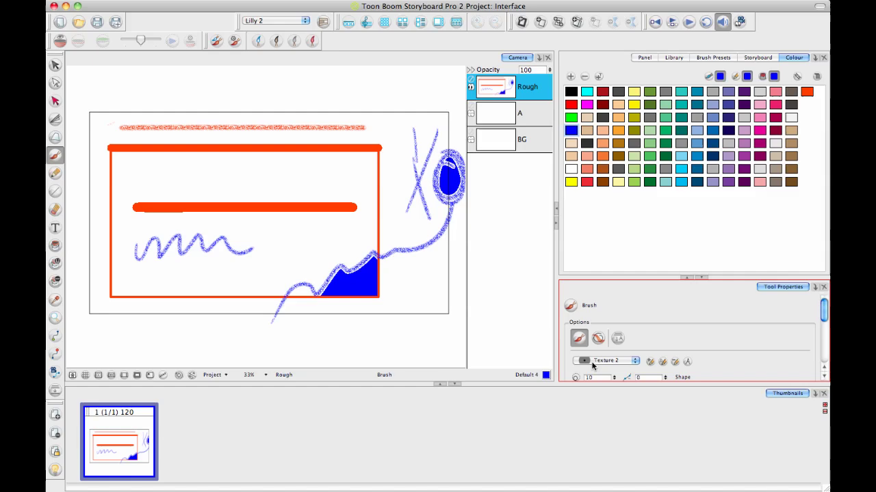
Select the Brush 2 preset, draw two test strokes below the frame, and undo them.
click(603, 360)
click(608, 214)
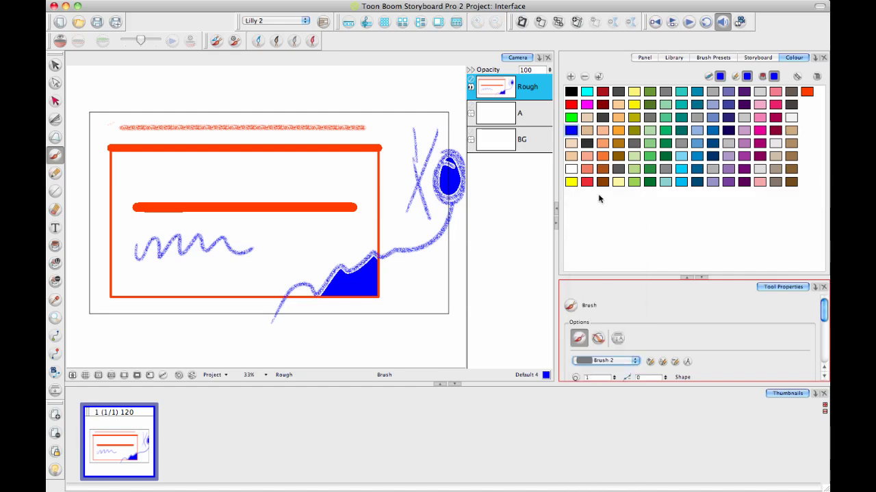
click(358, 240)
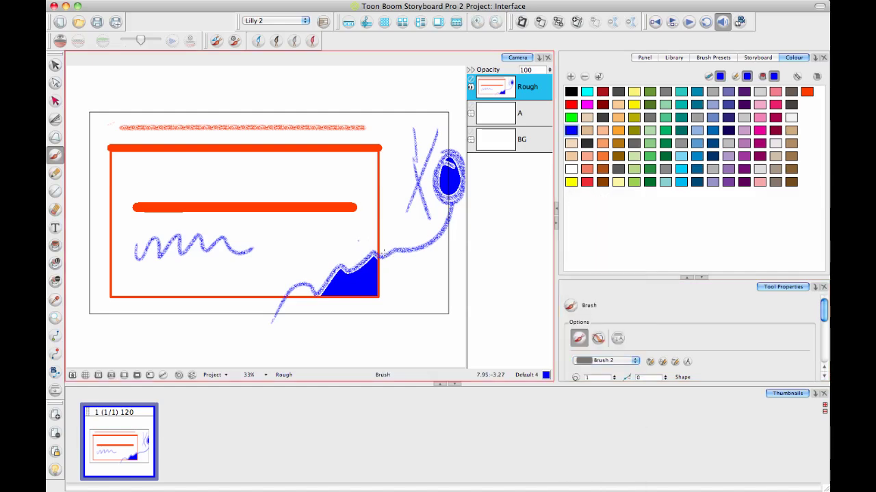
scroll(407, 287, down, 5)
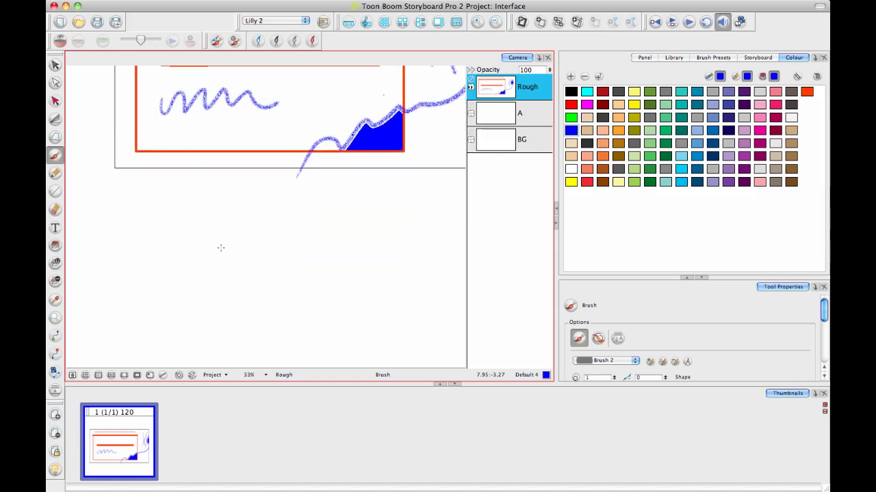
drag(175, 281, 283, 205)
drag(356, 254, 355, 243)
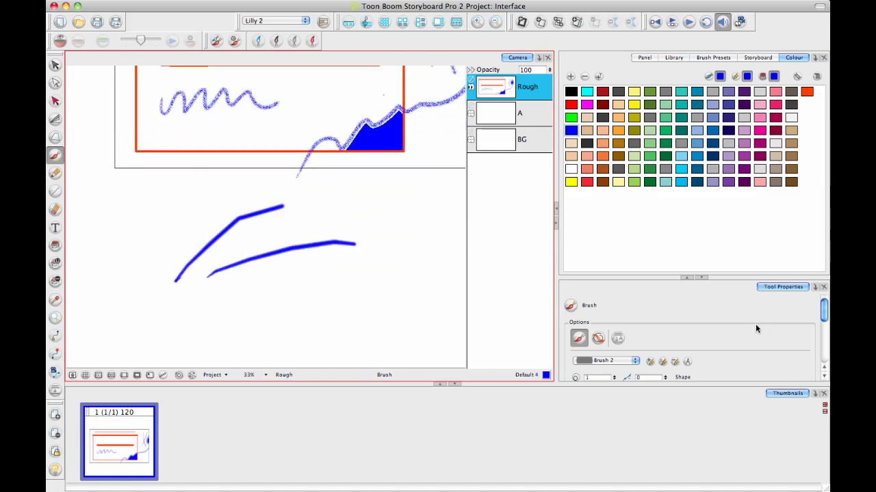
key(ctrl+z)
key(ctrl+z)
Disable Enable Texture and draw two horizontal, one diagonal and one vertical crossing solid strokes.
scroll(787, 328, down, 5)
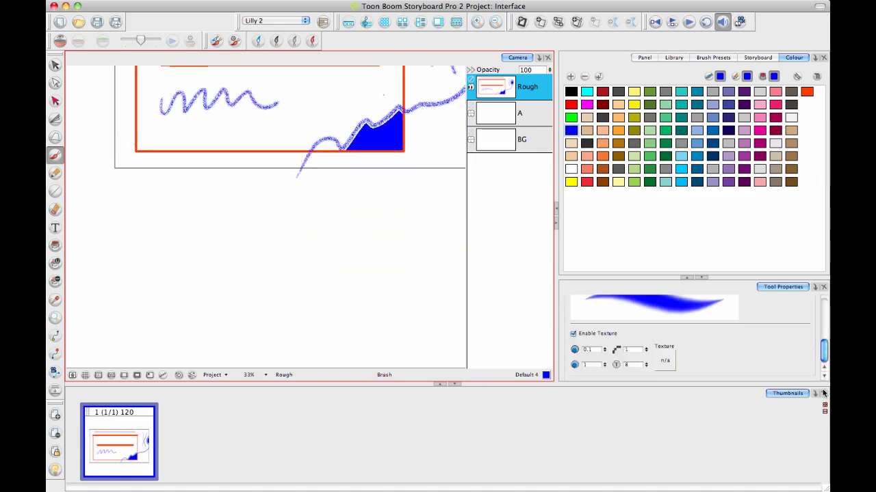
click(573, 333)
drag(109, 260, 312, 248)
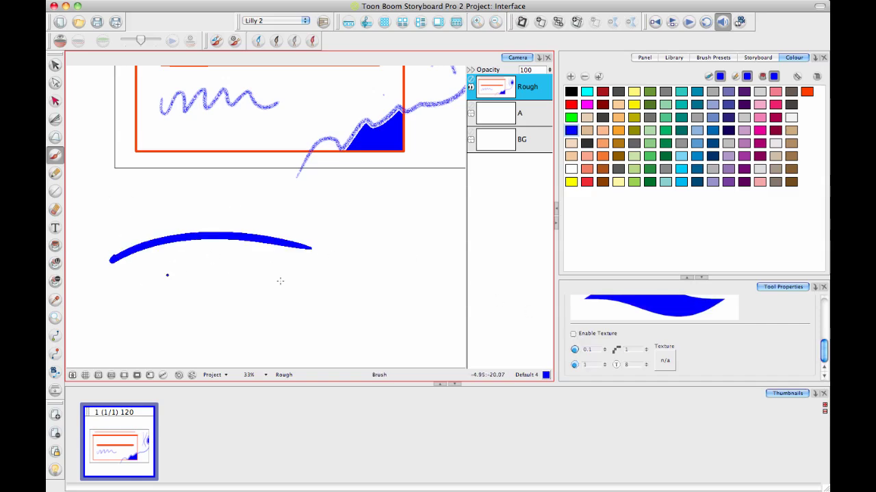
drag(280, 280, 290, 279)
drag(163, 167, 223, 342)
drag(236, 200, 243, 329)
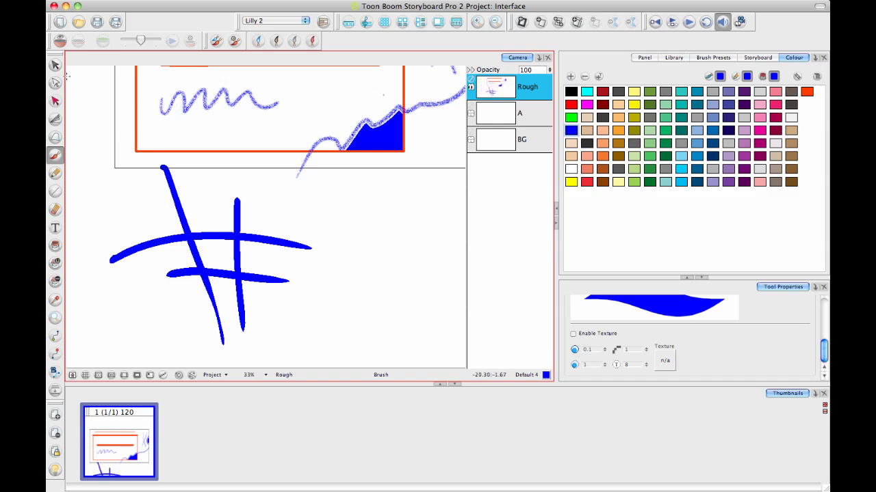
With the Cutter, delete the vertical's top and the right and bottom stroke ends past the crossings.
click(55, 119)
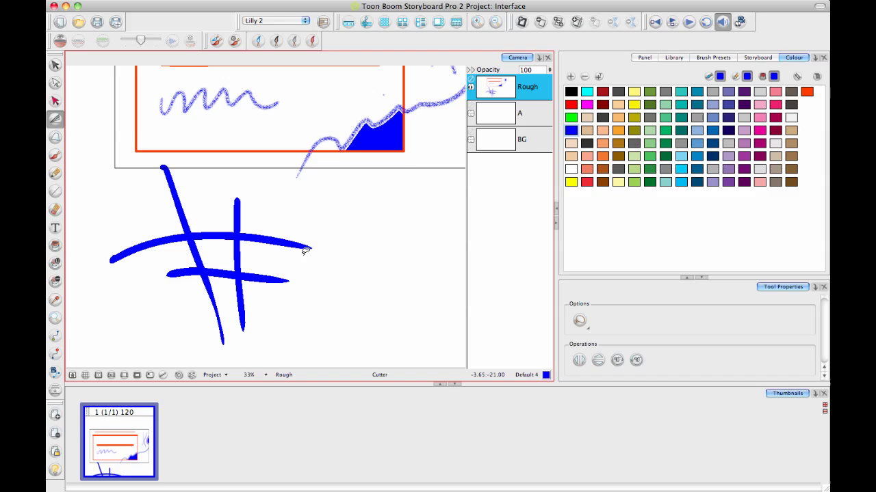
click(239, 208)
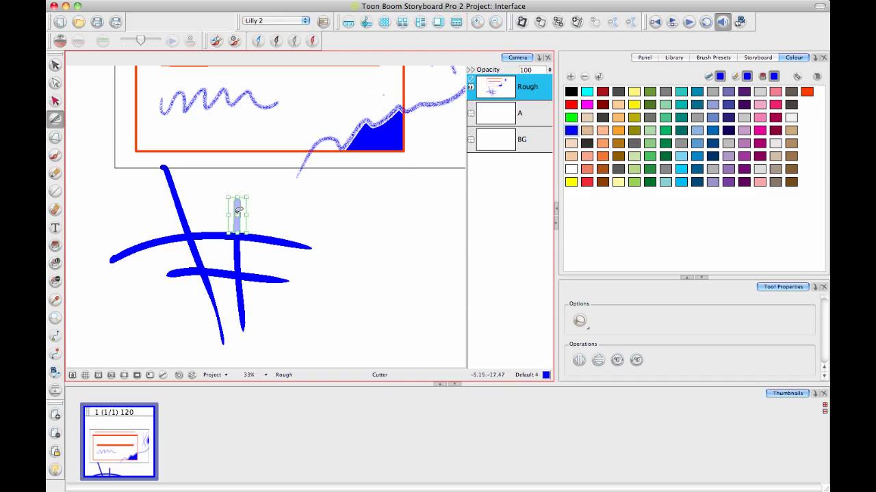
key(Delete)
click(274, 240)
key(Delete)
click(266, 275)
key(Delete)
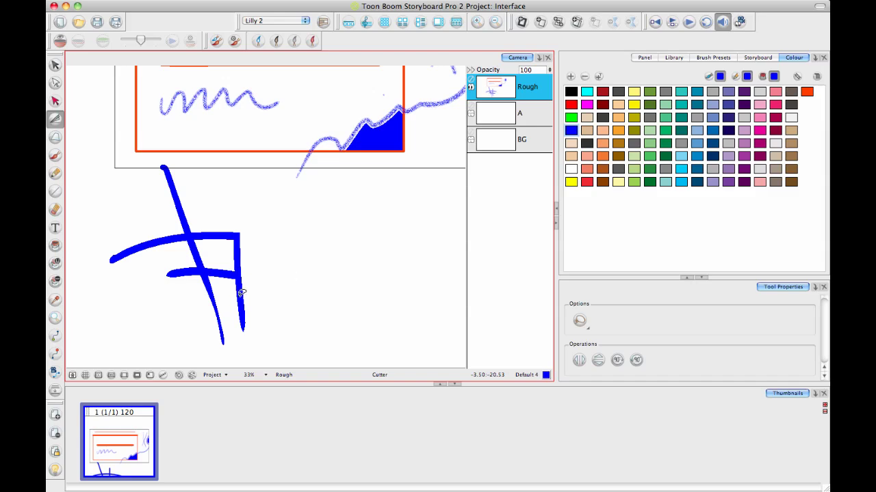
click(240, 305)
key(Delete)
Delete the remaining left-side and diagonal overhangs, leaving only the central four-sided outline.
click(208, 301)
key(Delete)
click(184, 270)
key(Delete)
click(175, 240)
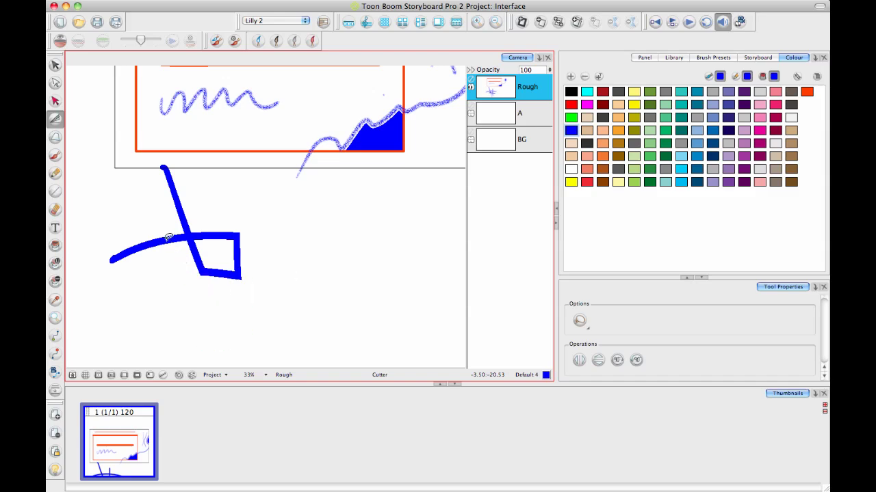
key(Delete)
click(178, 202)
key(Delete)
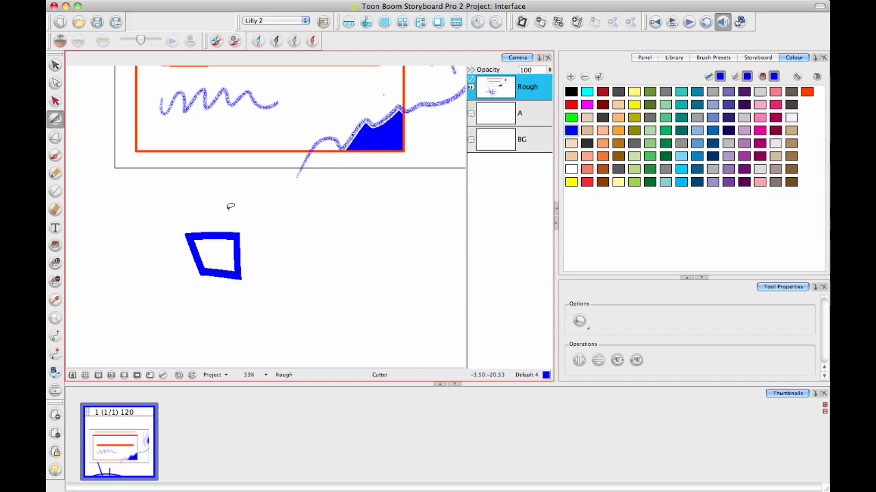
Draw a blue arc right of the box with two strokes crossing it.
click(54, 156)
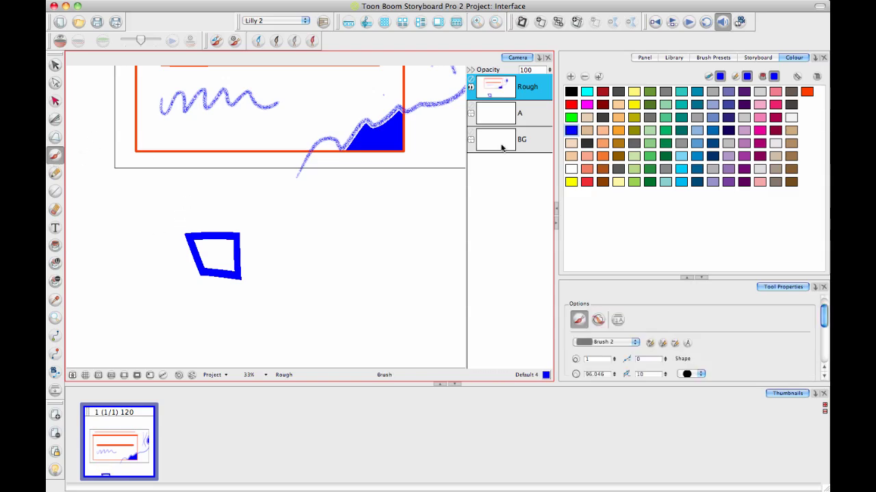
drag(305, 247, 429, 234)
drag(328, 198, 371, 269)
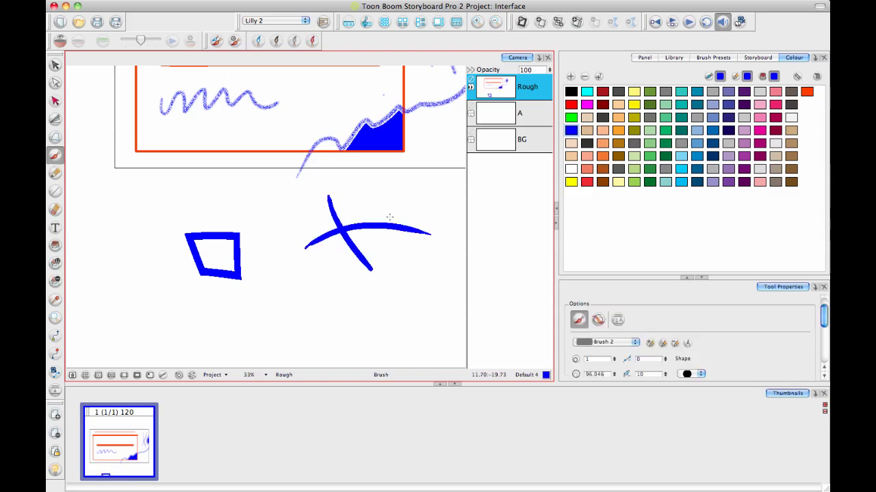
drag(374, 198, 401, 252)
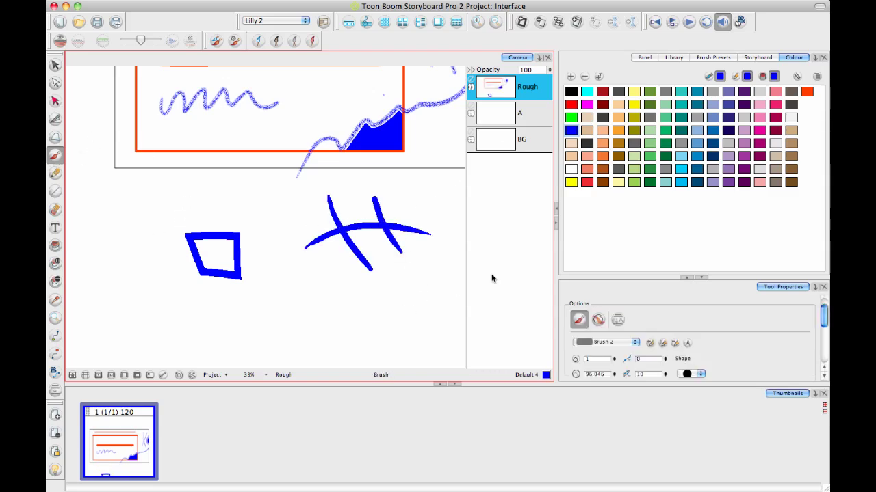
Cut and delete the strokes' tops and the arc's overhanging ends, leaving an open bracket.
click(55, 118)
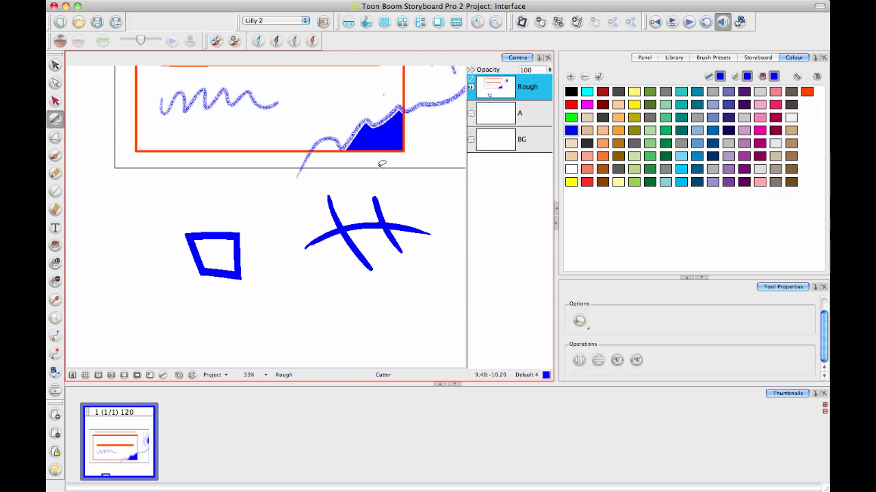
click(334, 207)
key(Delete)
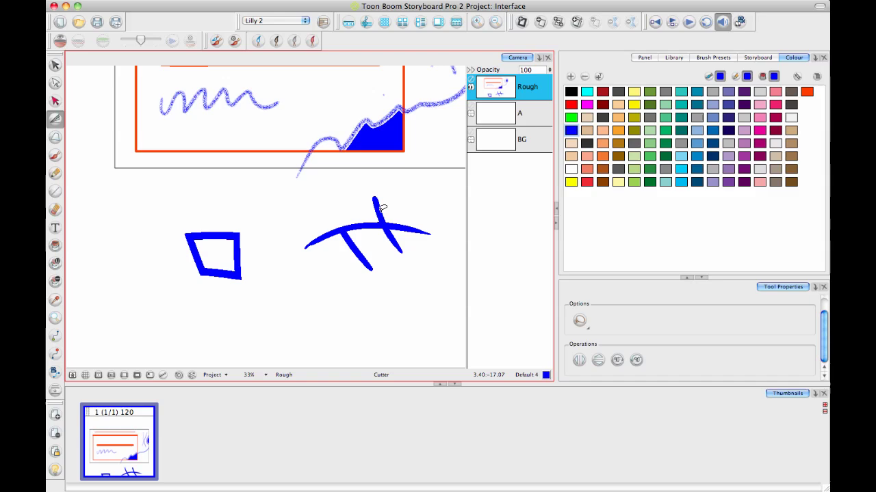
click(377, 207)
key(Delete)
click(329, 236)
key(Delete)
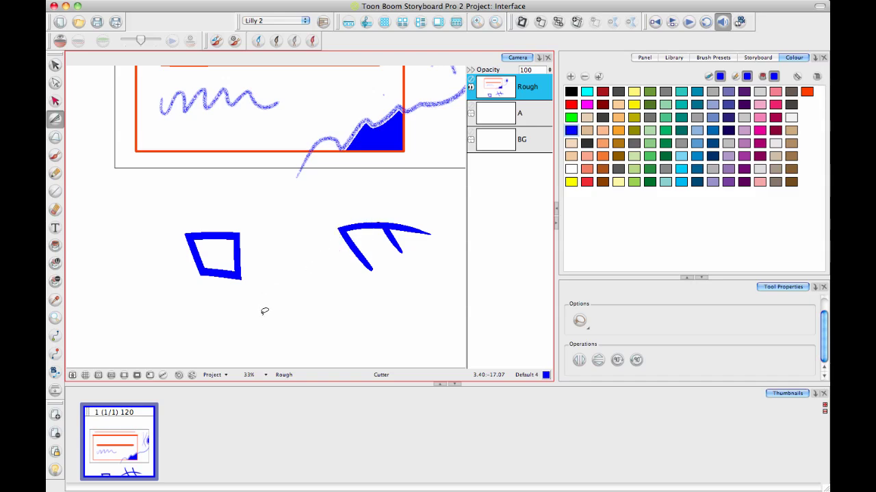
click(413, 227)
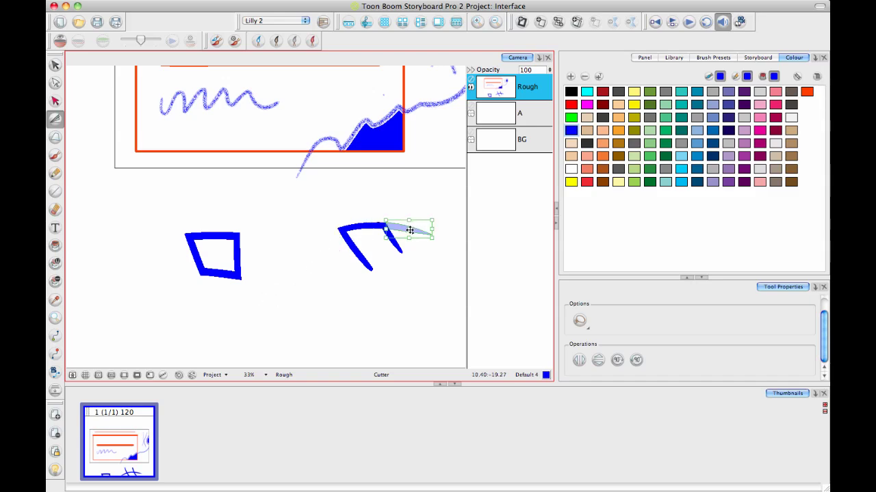
key(Delete)
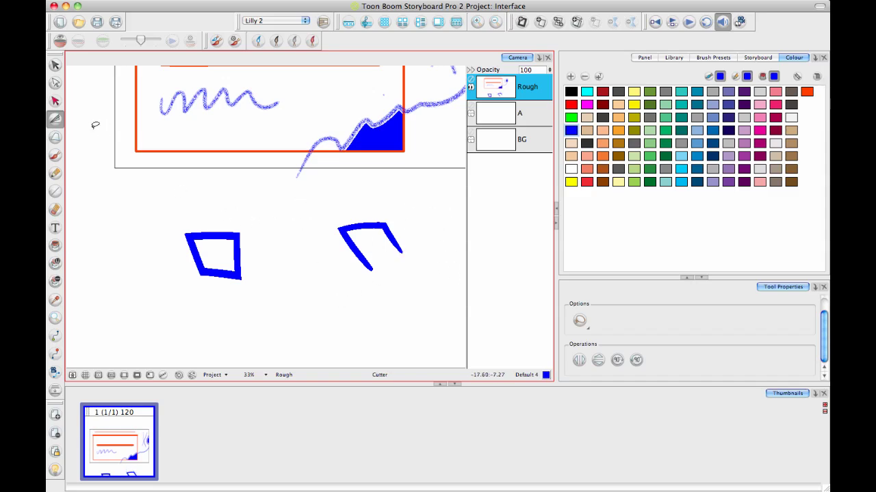
Draw a blue cross between the box and bracket, then cut away its top to form a corner.
click(56, 157)
drag(288, 204, 285, 299)
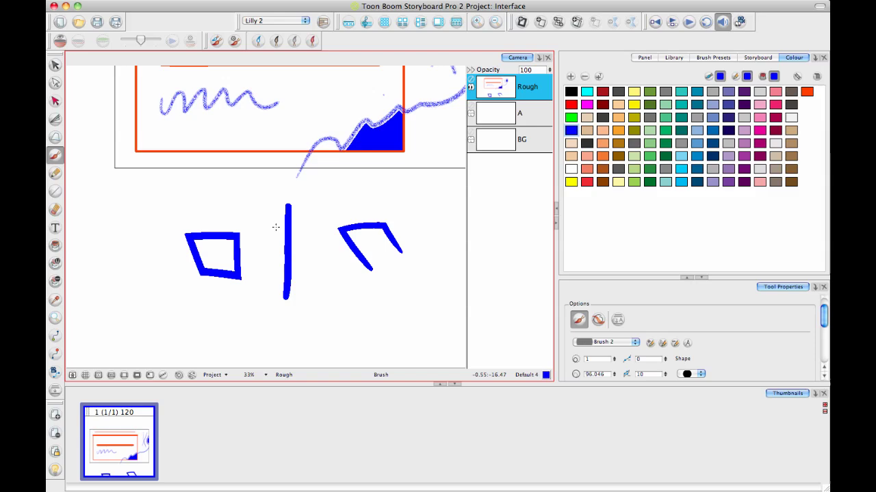
drag(263, 231, 329, 236)
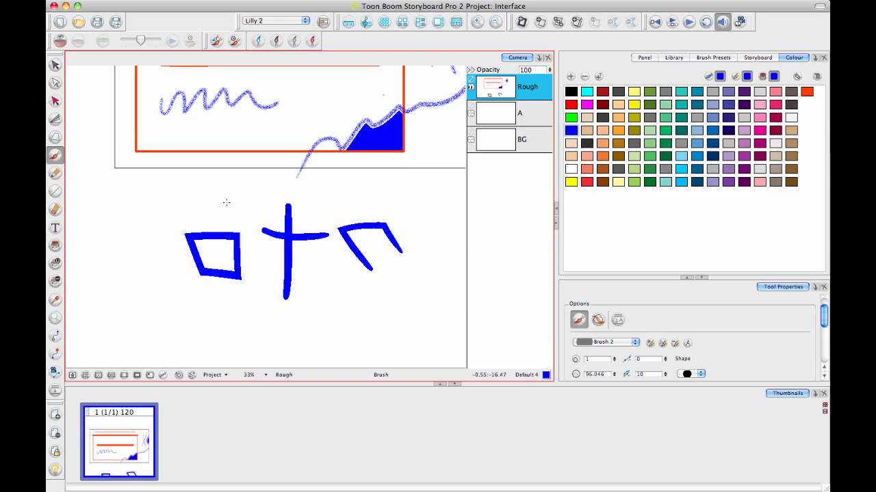
click(55, 119)
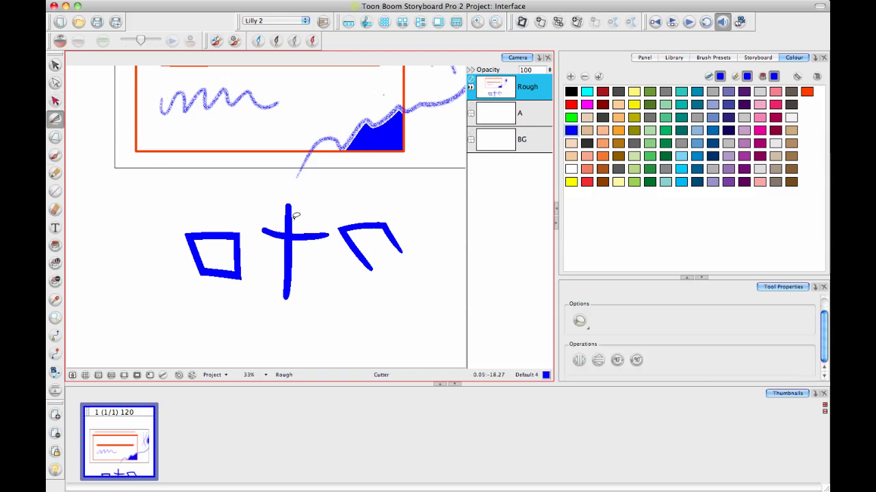
drag(299, 201, 260, 244)
key(Delete)
key(Delete)
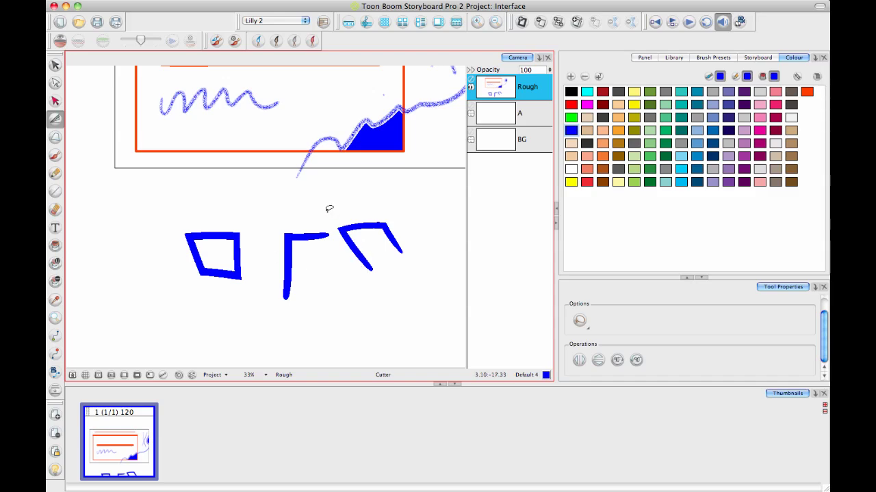
scroll(245, 238, up, 1)
scroll(245, 238, down, 2)
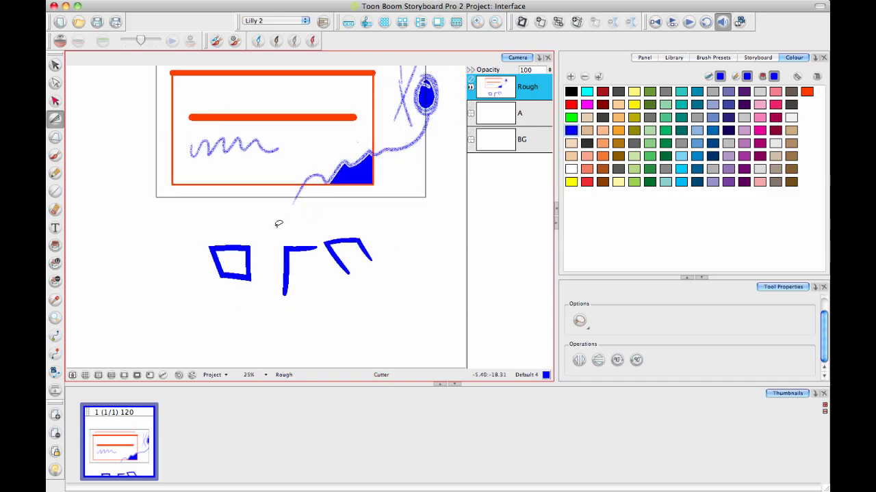